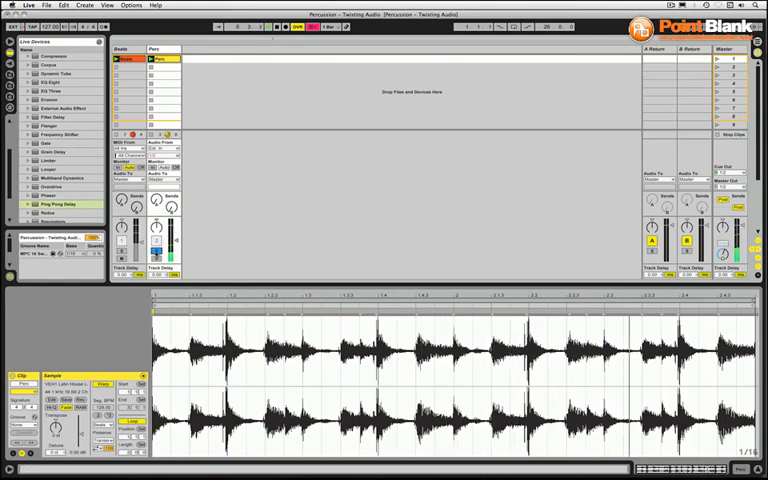
# Step: Unsolo the Perc track to hear the beats, then solo it again
pyautogui.click(156, 251)
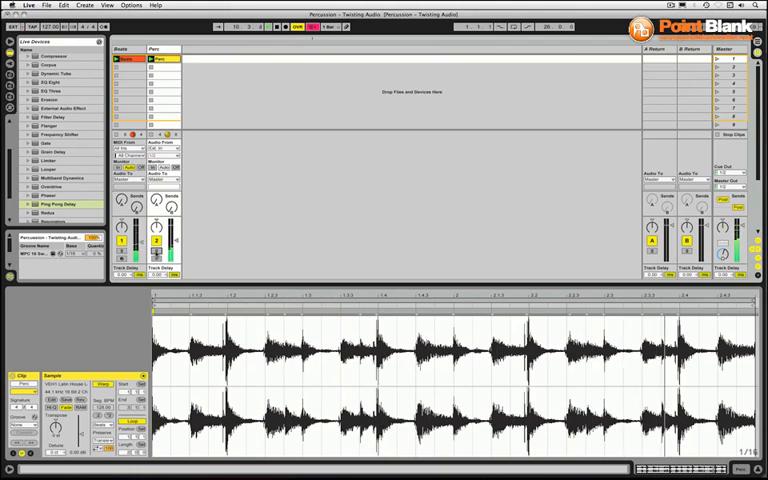
pyautogui.click(156, 251)
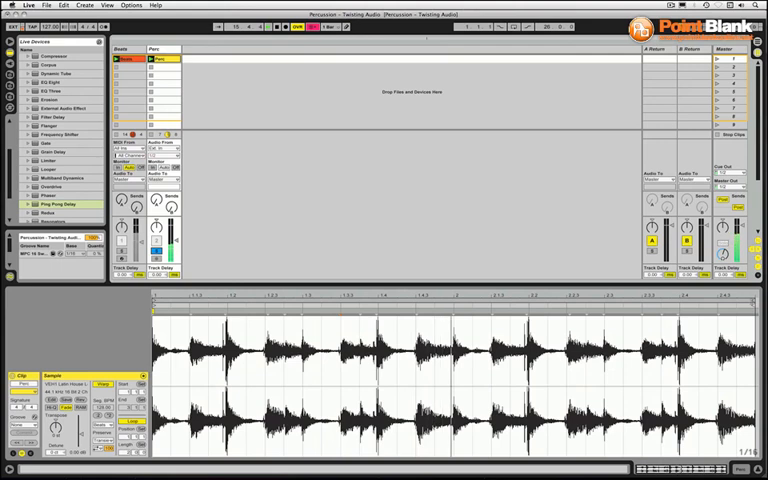
# Step: Drag the Perc clip's loop end from bar 2 back to 1.3 so half a bar repeats
pyautogui.moveTo(755, 303); pyautogui.dragTo(305, 305)
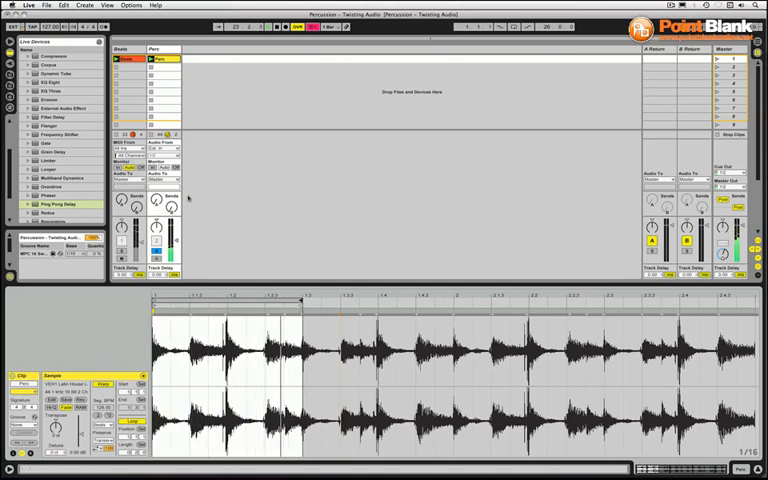
pyautogui.scroll(5, 60, 130)
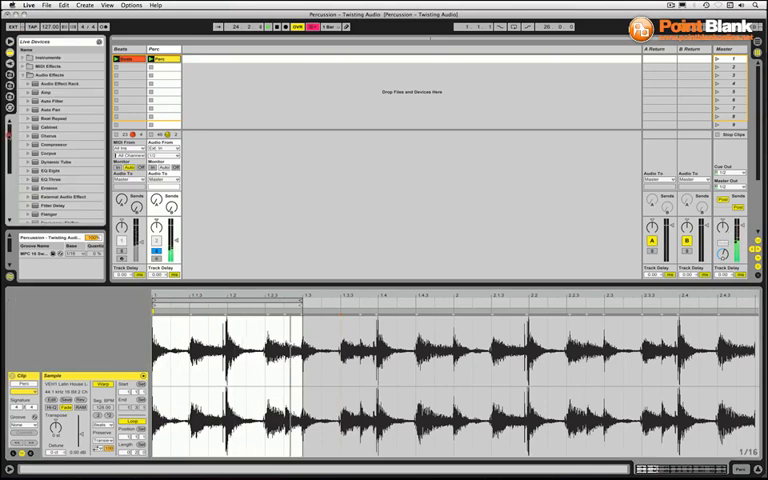
# Step: Load an Auto Filter on Perc, lower its cutoff and push the Envelope amount high
pyautogui.doubleClick(56, 101)
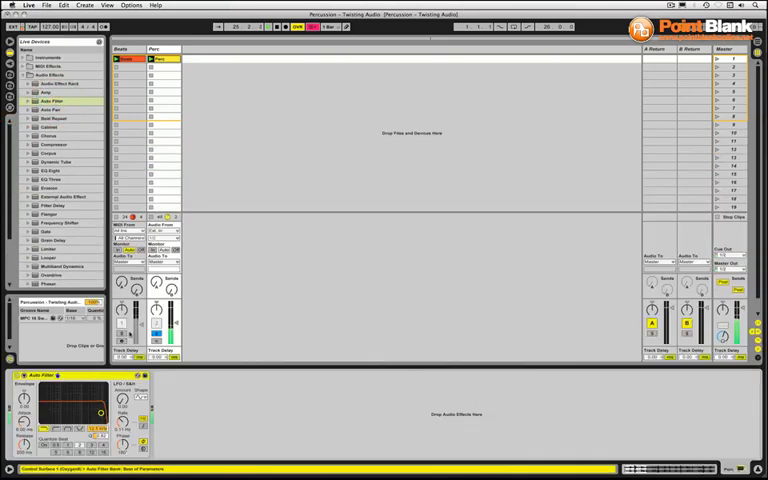
pyautogui.moveTo(100, 412); pyautogui.dragTo(84, 400)
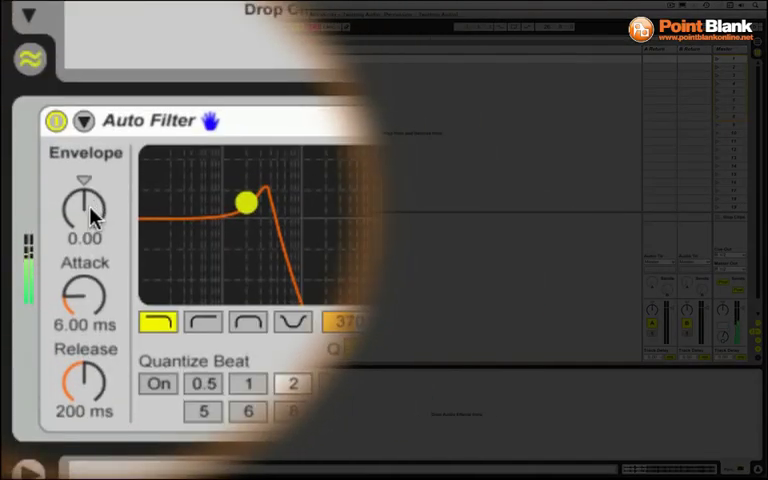
pyautogui.moveTo(91, 211); pyautogui.dragTo(91, 150)
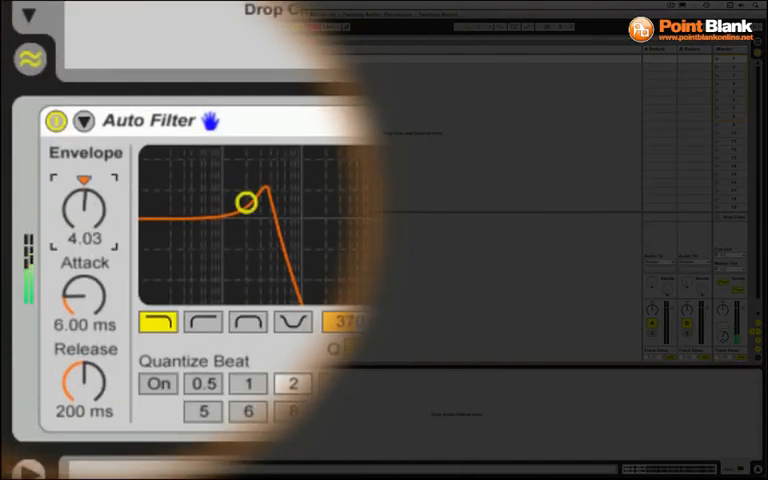
pyautogui.moveTo(84, 208); pyautogui.dragTo(84, 108)
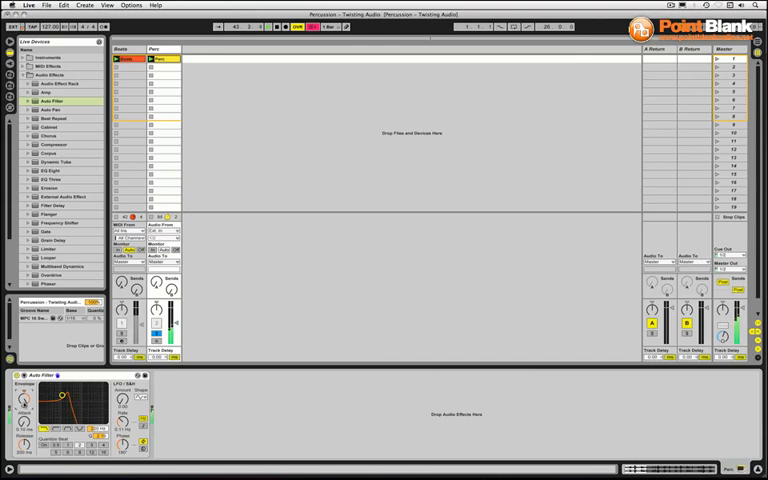
# Step: Unsolo the Perc track so the beats join the filtered percussion
pyautogui.click(155, 333)
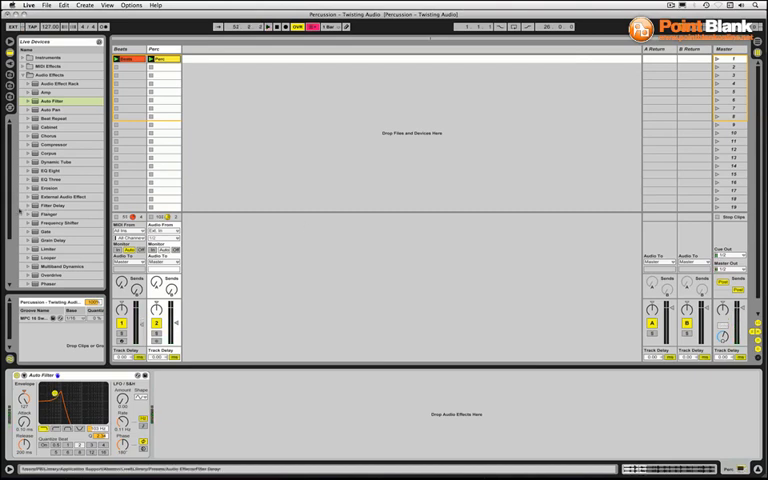
pyautogui.scroll(-5, 73, 211)
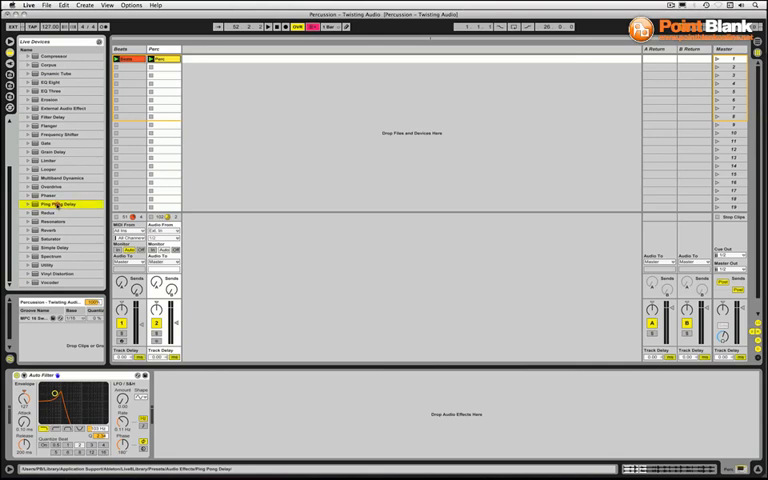
# Step: Load Ping Pong Delay on return A, raise Perc's Send A and lower the return's fader
pyautogui.moveTo(57, 203); pyautogui.dragTo(657, 236)
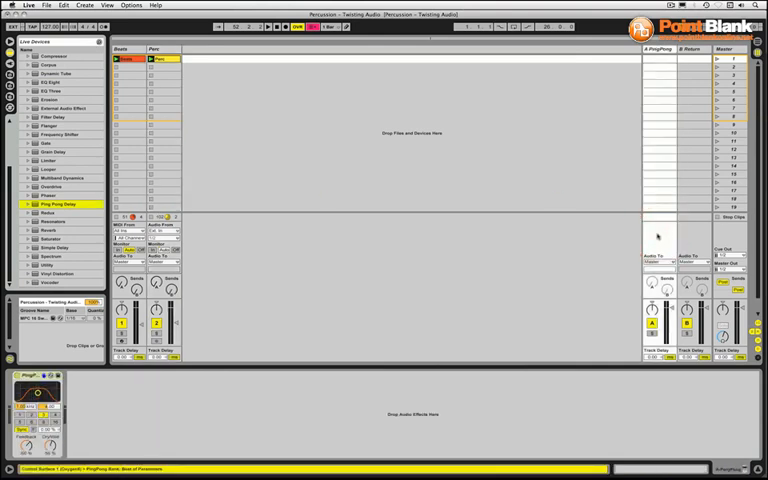
pyautogui.click(157, 284)
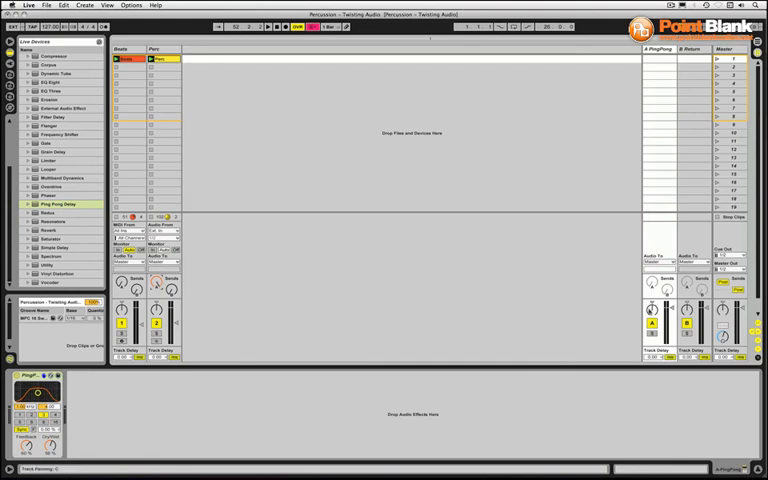
pyautogui.press('space')
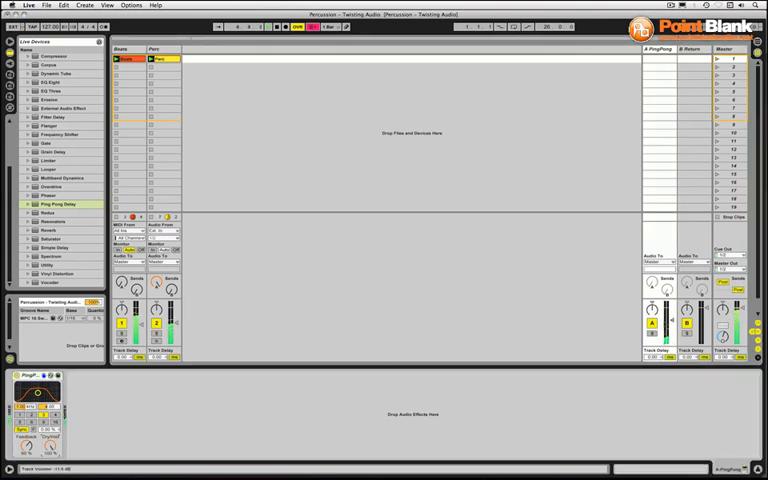
pyautogui.moveTo(672, 320); pyautogui.dragTo(672, 324)
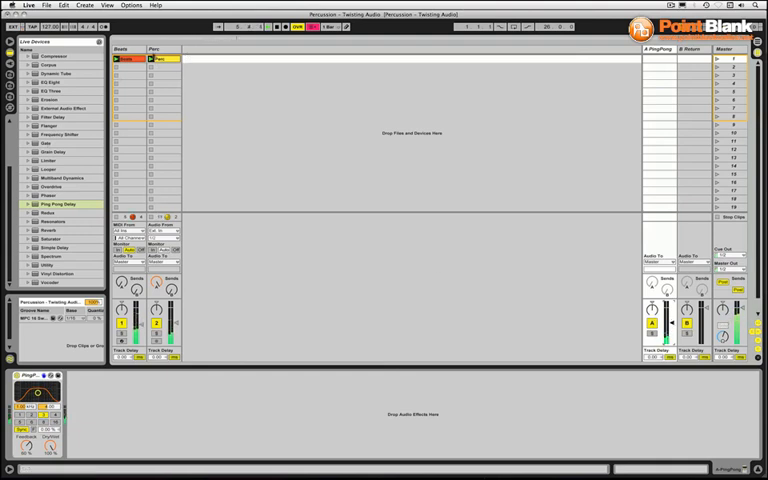
# Step: With Perc soloed, switch the Auto Filter LFO to Spin mode and reset Phase to 0°
pyautogui.click(178, 320)
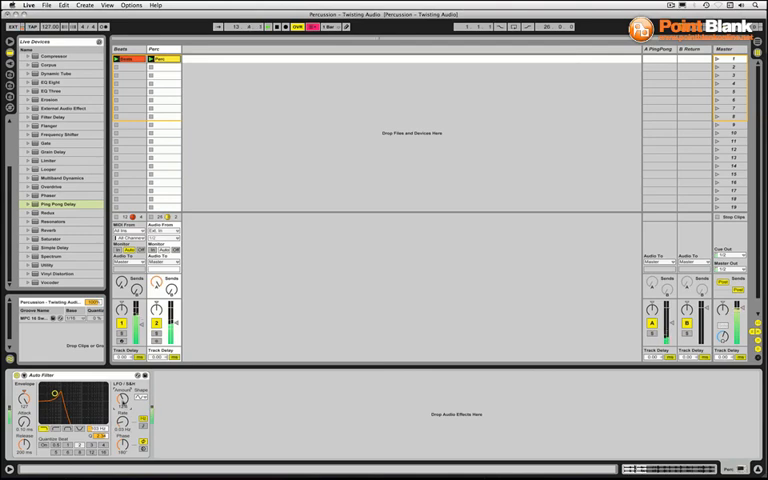
pyautogui.click(156, 333)
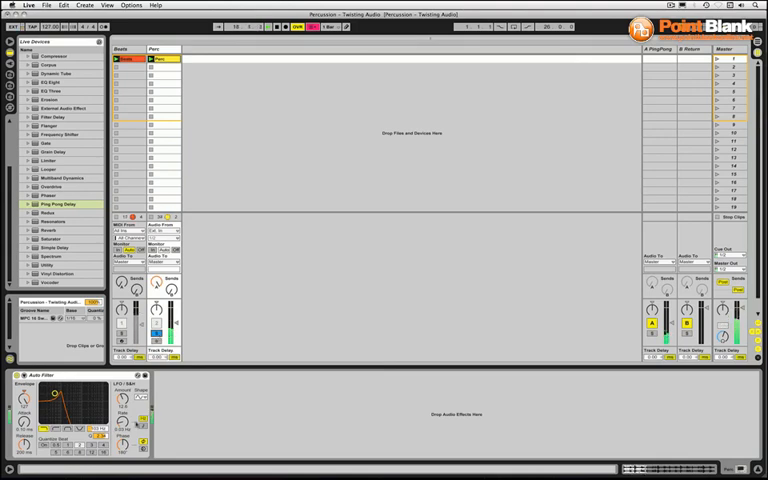
pyautogui.click(144, 438)
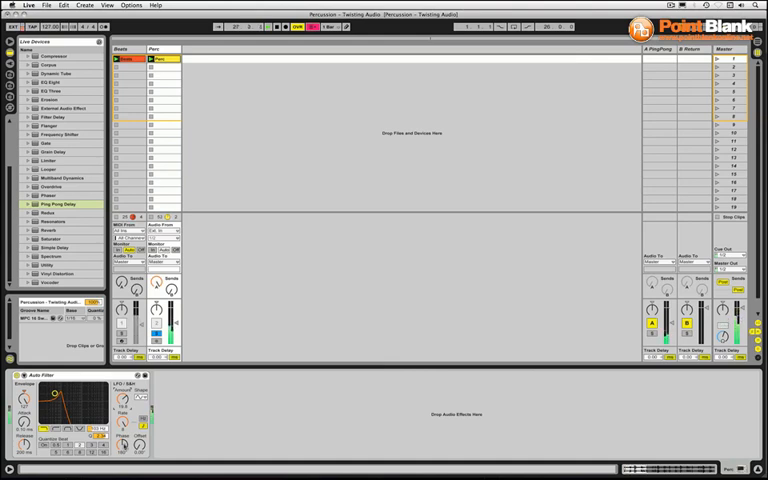
pyautogui.moveTo(122, 440); pyautogui.dragTo(122, 460)
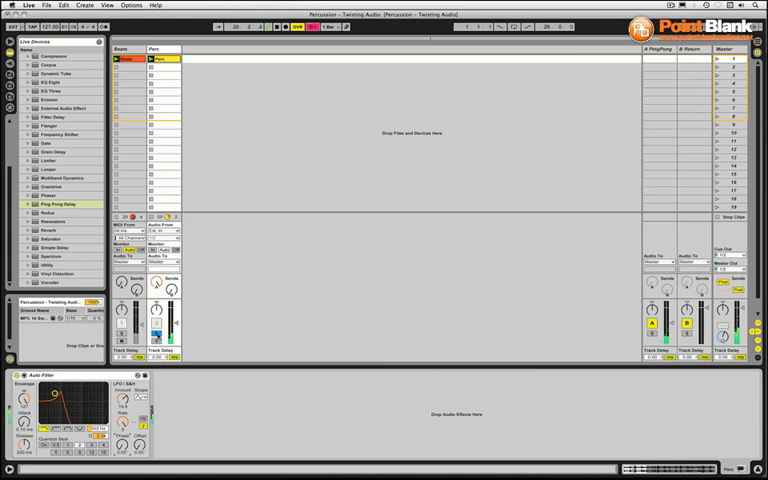
pyautogui.click(155, 335)
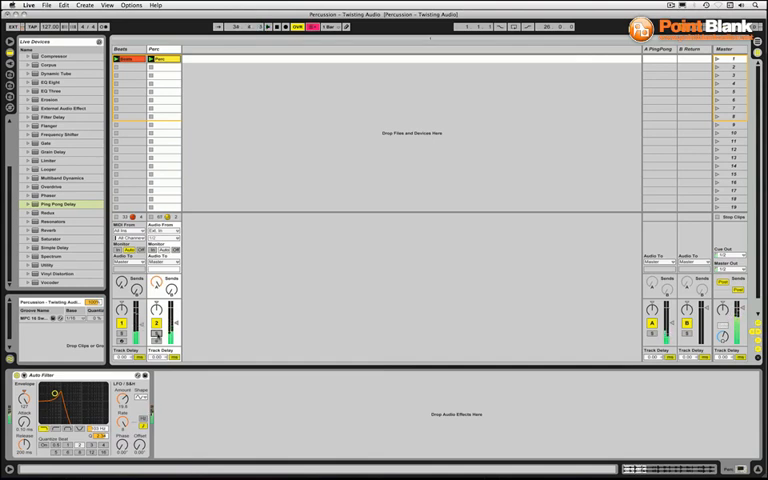
# Step: Switch the Perc clip's waveform to Triplet Grid and shrink the loop to a triplet slice
pyautogui.doubleClick(171, 59)
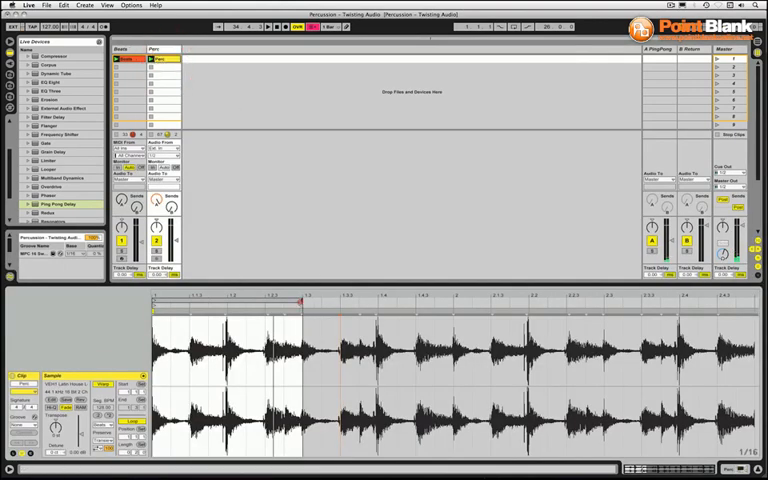
pyautogui.rightClick(303, 300)
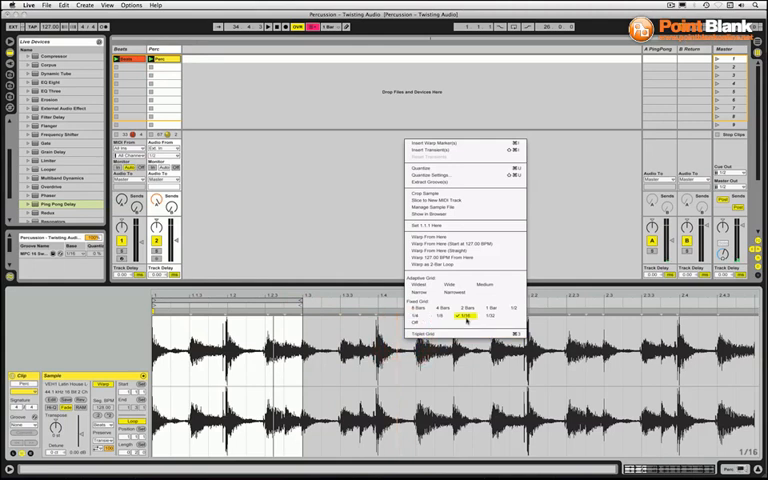
pyautogui.click(420, 348)
pyautogui.moveTo(300, 299); pyautogui.dragTo(207, 299)
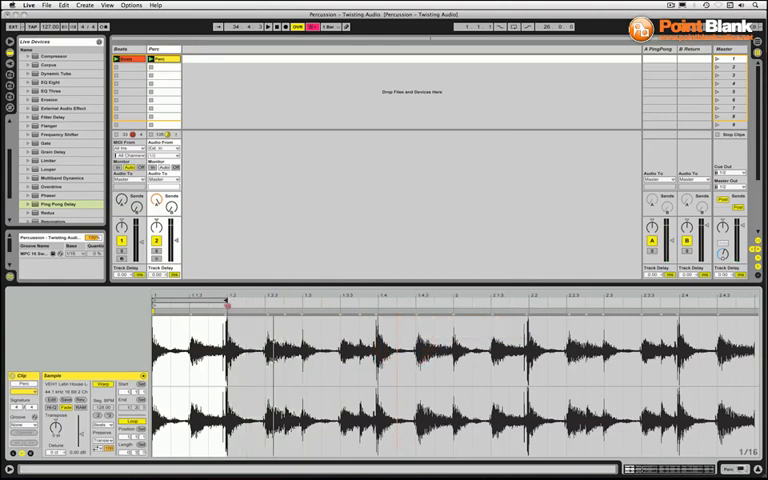
pyautogui.click(397, 340)
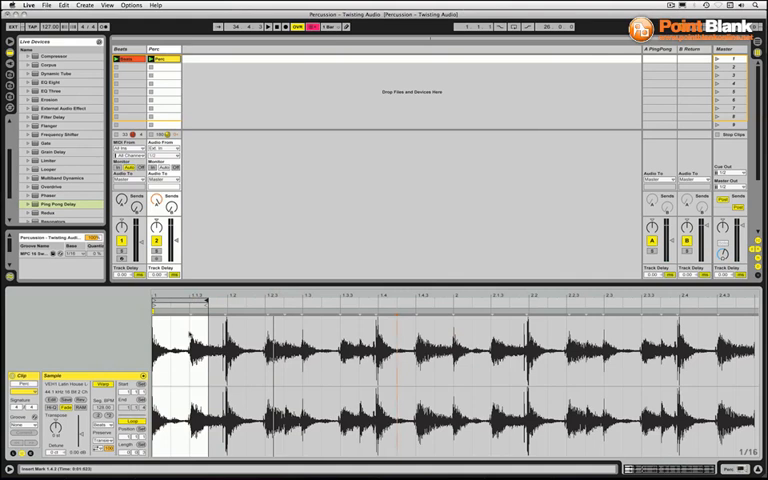
# Step: Solo the Perc track and start playback of the shortened loop
pyautogui.click(156, 251)
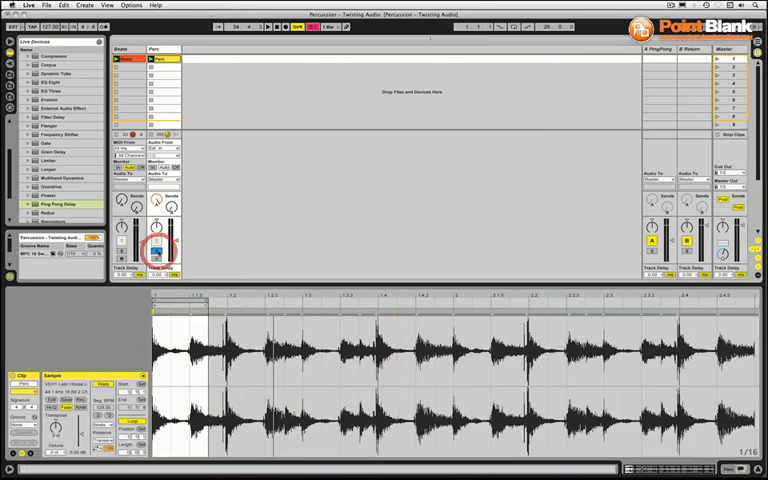
pyautogui.press('space')
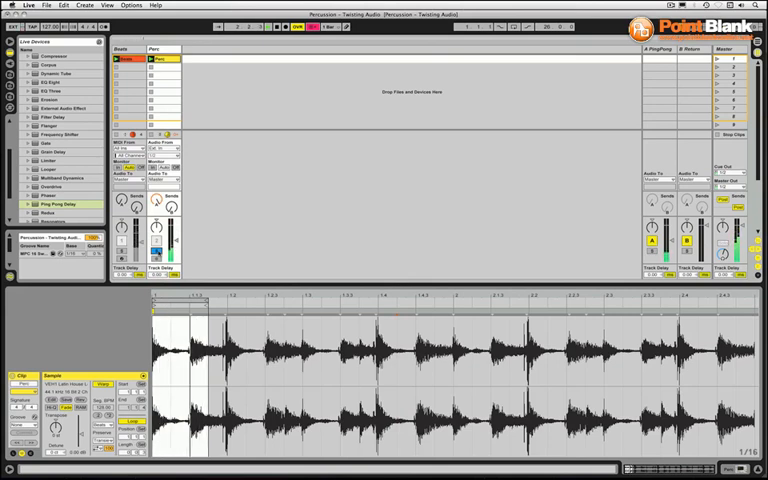
# Step: Unsolo Perc and raise its Auto Filter LFO amount to 23.1
pyautogui.click(156, 251)
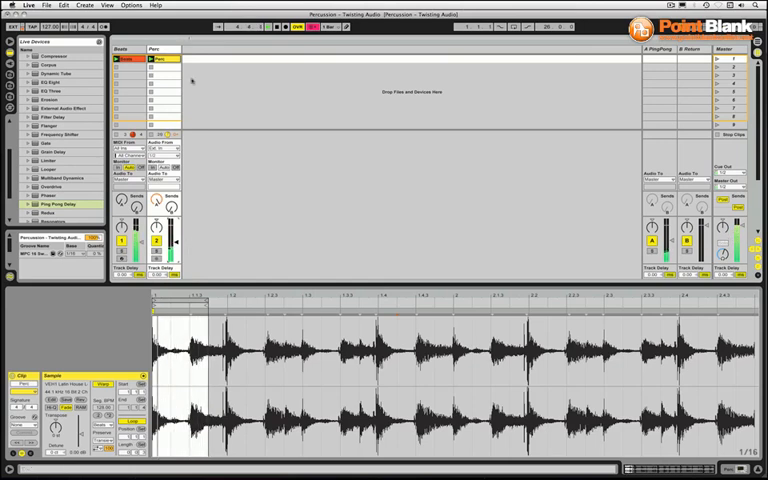
pyautogui.click(162, 51)
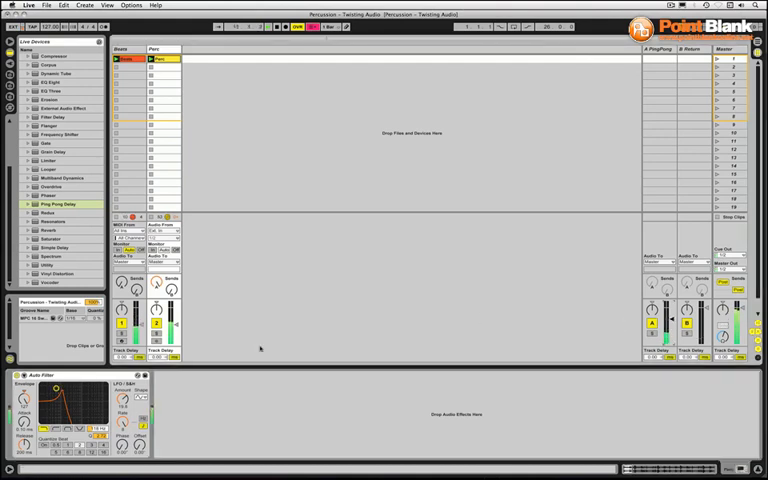
pyautogui.moveTo(122, 399); pyautogui.dragTo(122, 390)
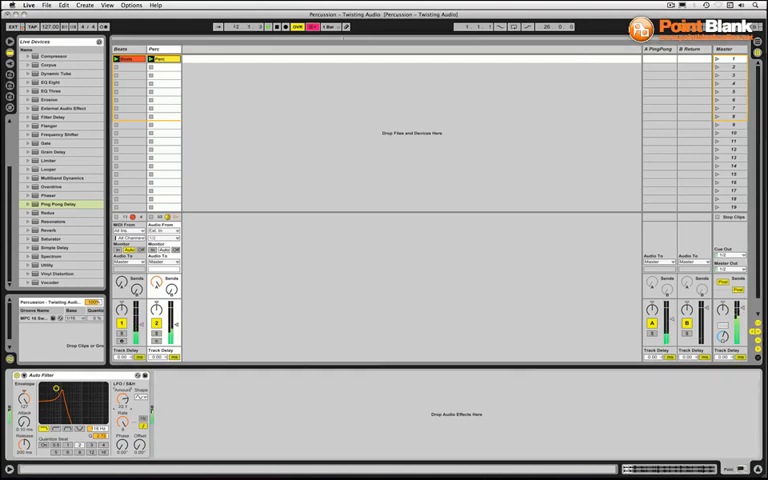